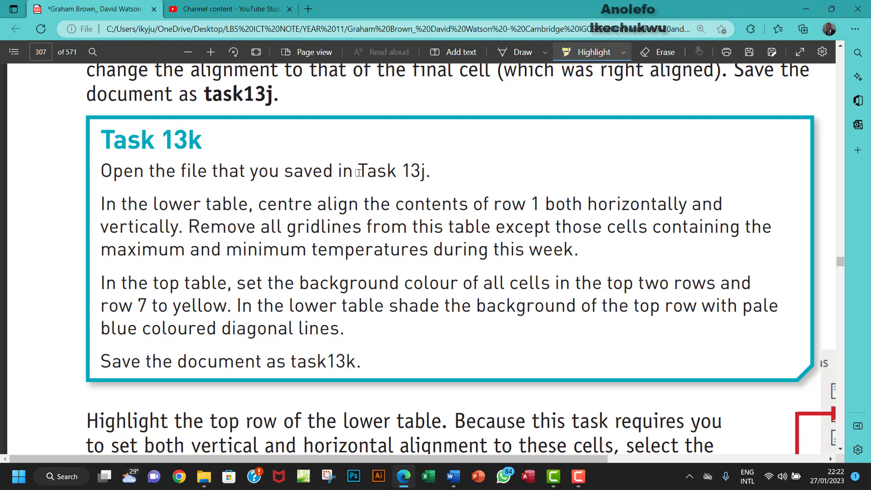
Step: Highlight 'Task 13j.', 'centre align' and 'lower table' in the Task 13k instructions
left_click_drag(358, 172, 430, 172)
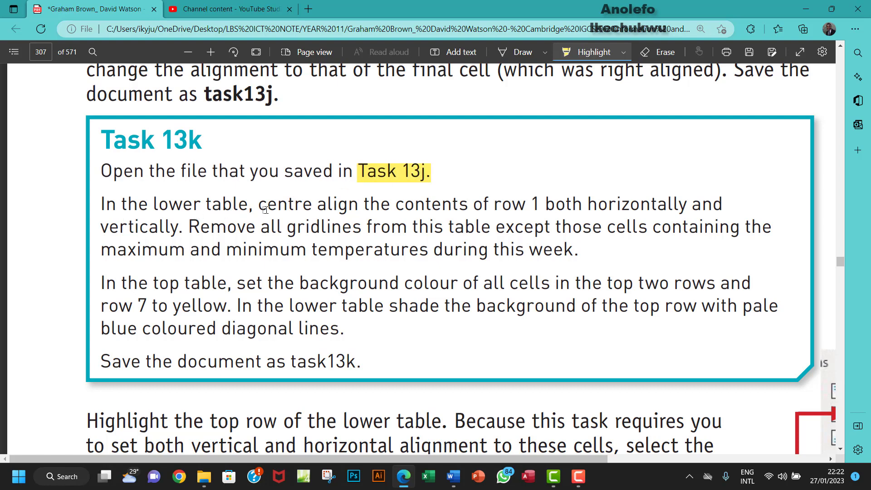
left_click_drag(259, 207, 358, 205)
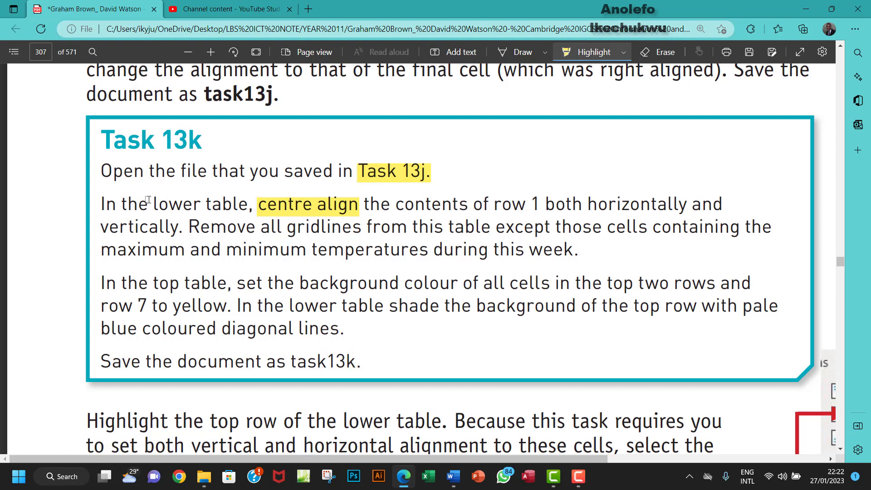
left_click_drag(139, 204, 248, 206)
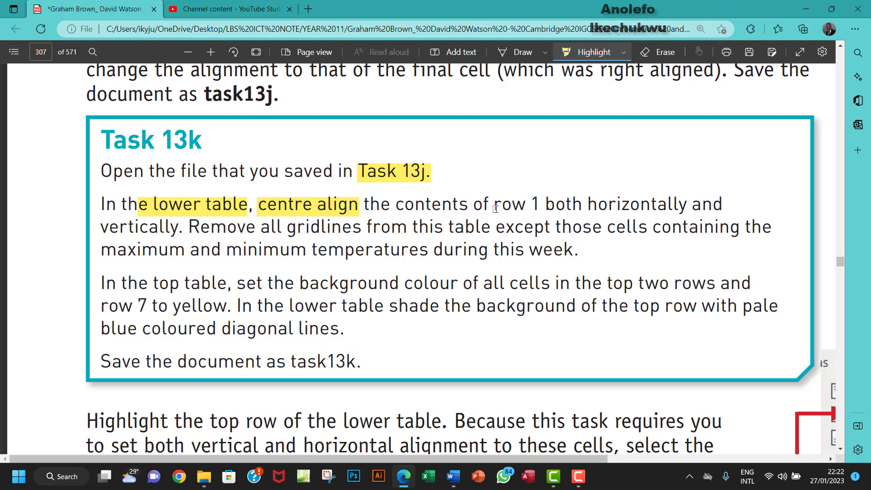
Step: Highlight 'row 1' and 'vertically', then open task13j.docx from the Chapter 13 tasks folder
left_click_drag(493, 207, 686, 205)
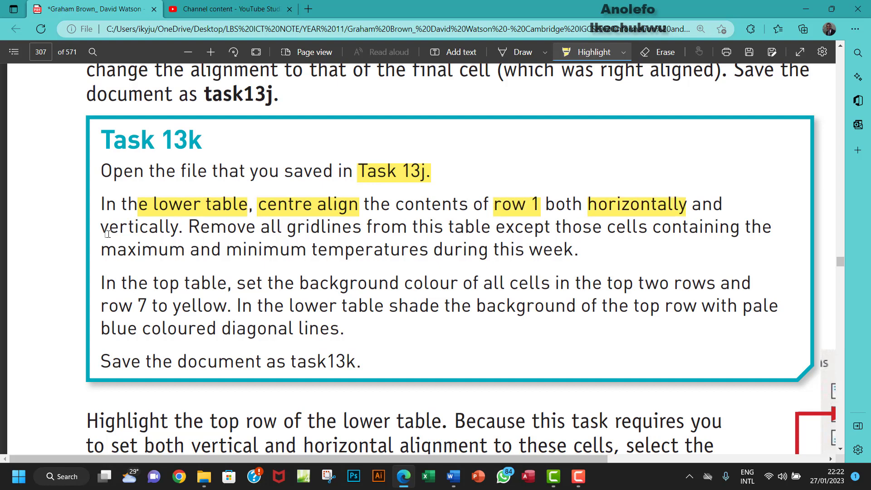
left_click_drag(100, 234, 176, 234)
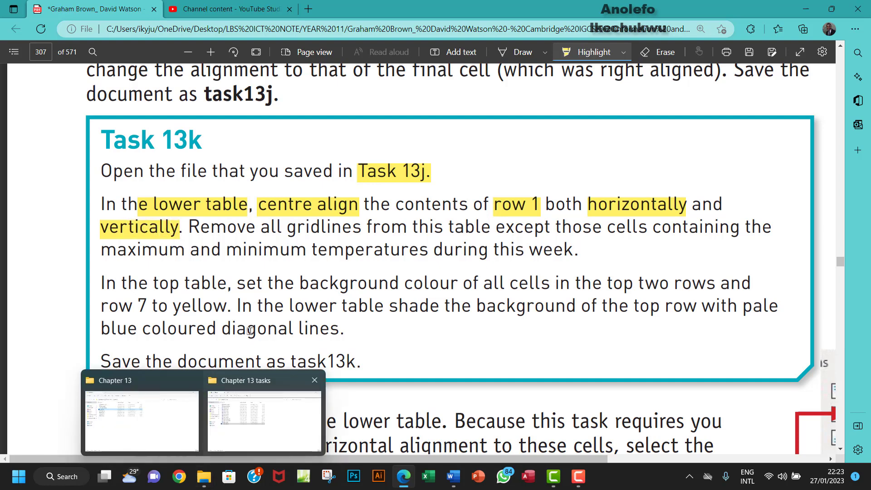
left_click(279, 381)
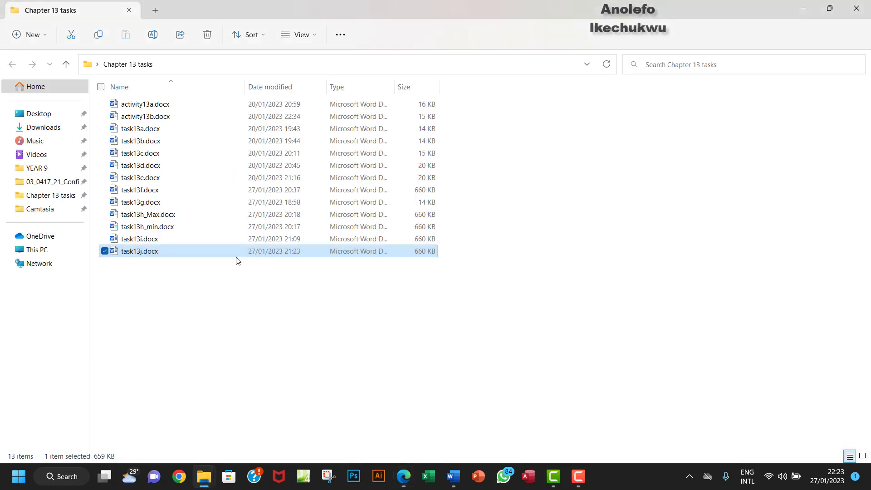
double_click(277, 251)
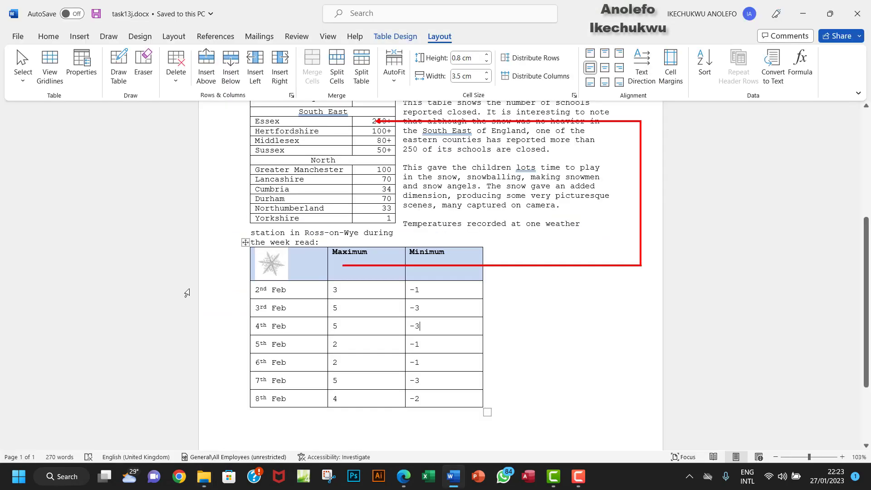
Step: Centre the snowflake and headings in the lower table's row 1 horizontally and vertically with Align Center
left_click(251, 265)
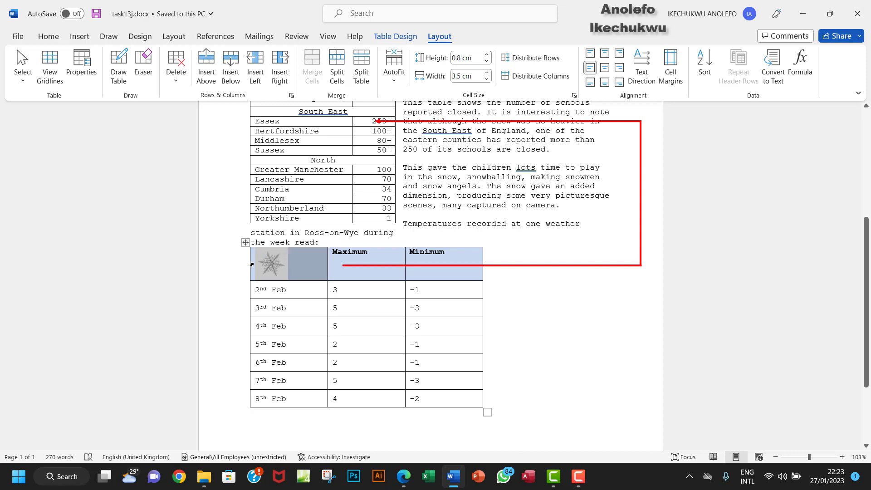
left_click_drag(320, 261, 432, 267)
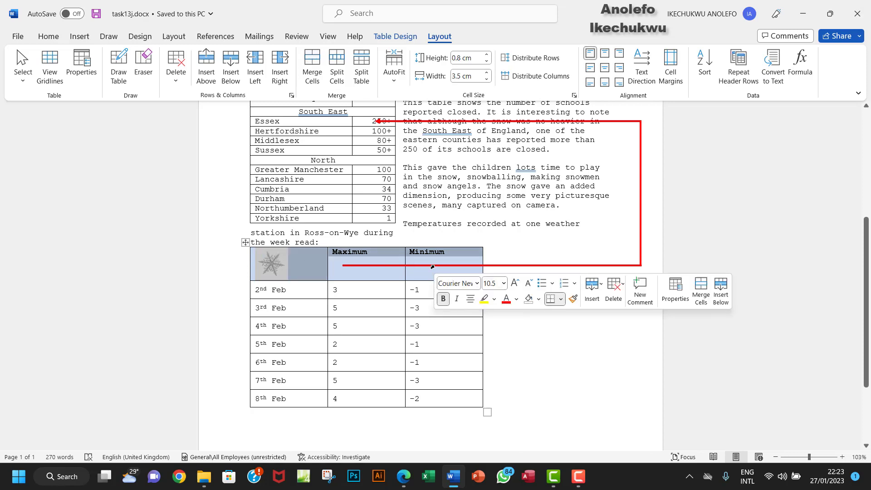
left_click(390, 442)
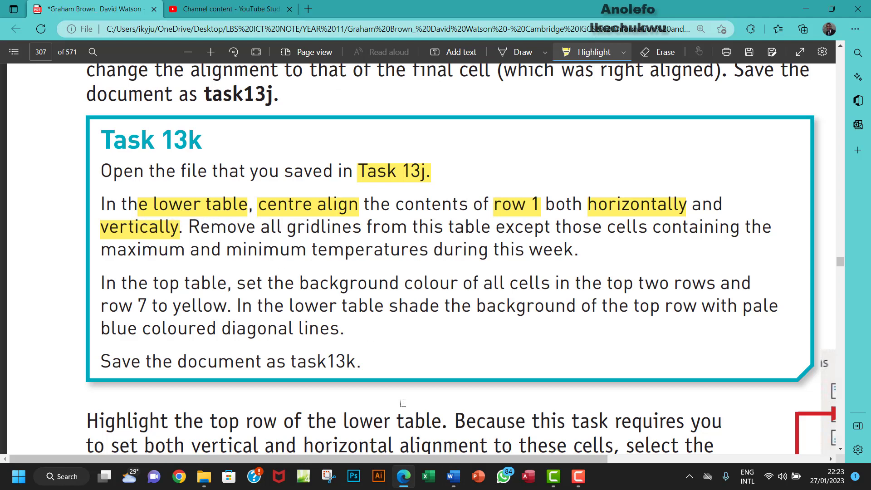
left_click(453, 476)
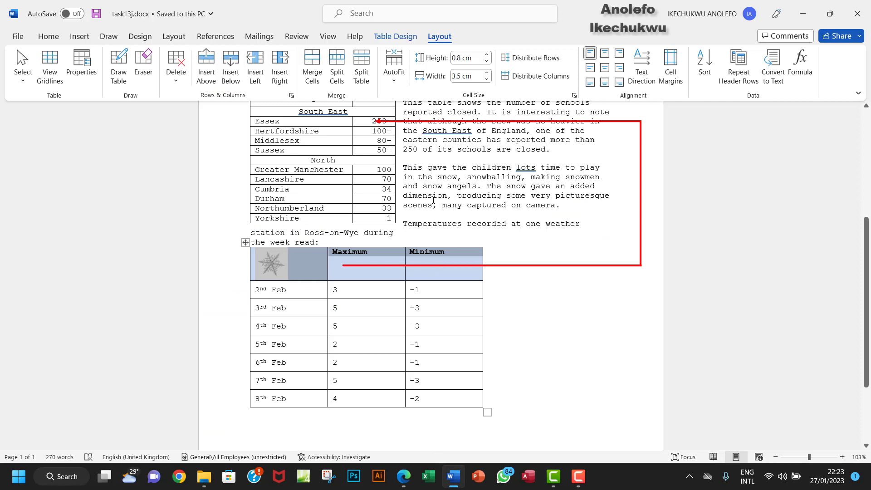
left_click(605, 69)
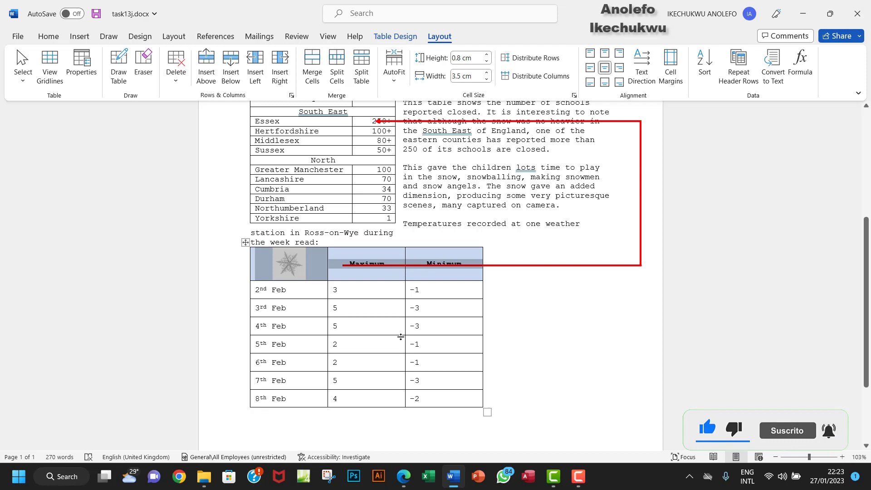
Step: Highlight 'all gridlines from this table except those cells' in the Task 13k PDF
key("alt+Tab")
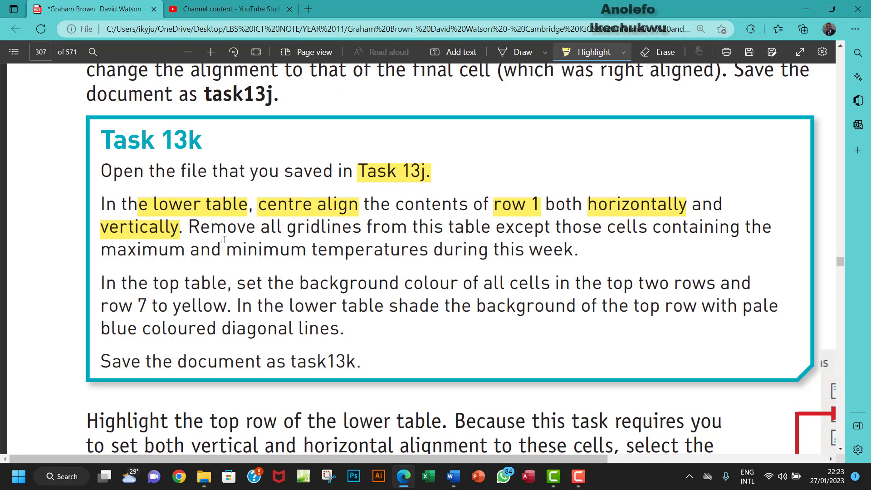
left_click_drag(254, 228, 639, 233)
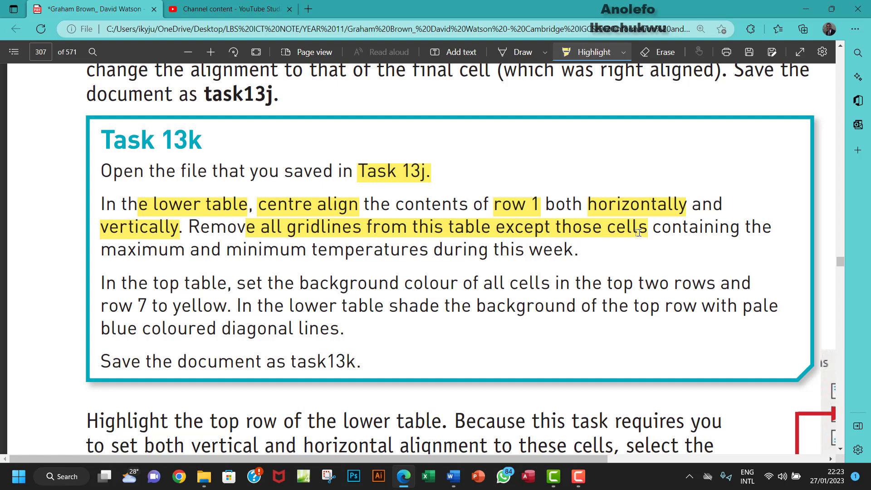
left_click_drag(639, 233, 638, 232)
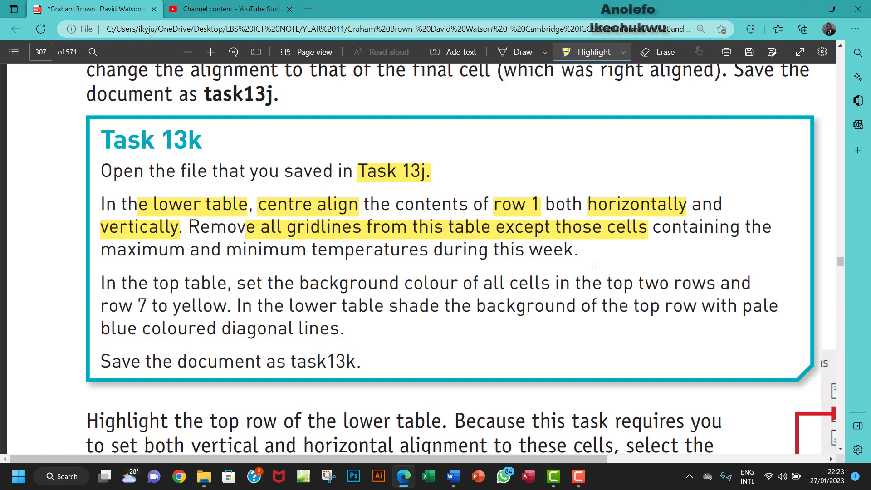
Step: Select the whole lower temperature table and apply No Border to strip every gridline
left_click(453, 476)
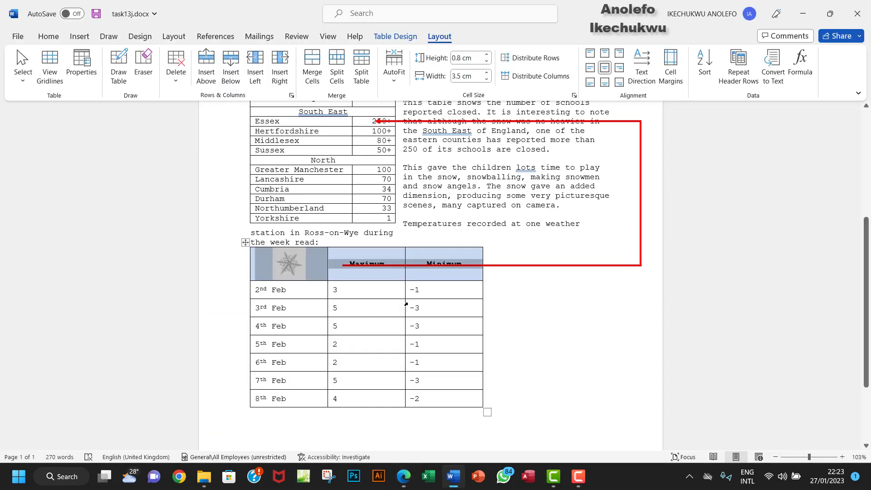
left_click(245, 244)
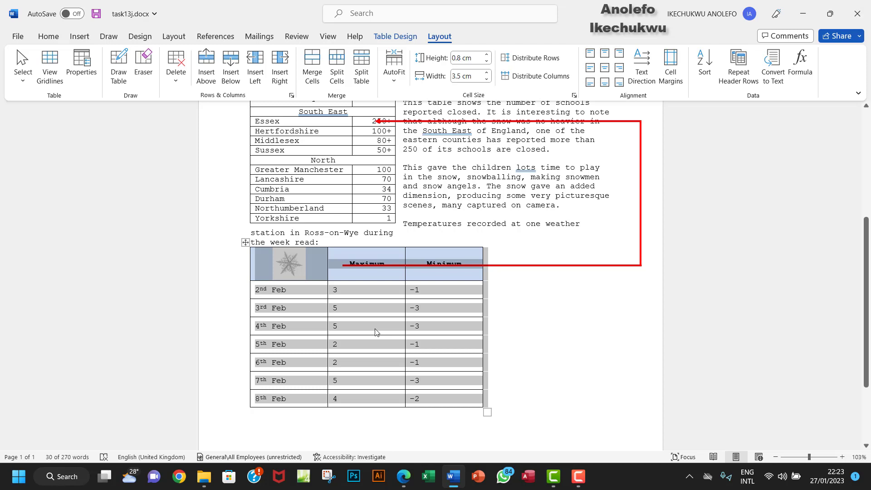
left_click(395, 36)
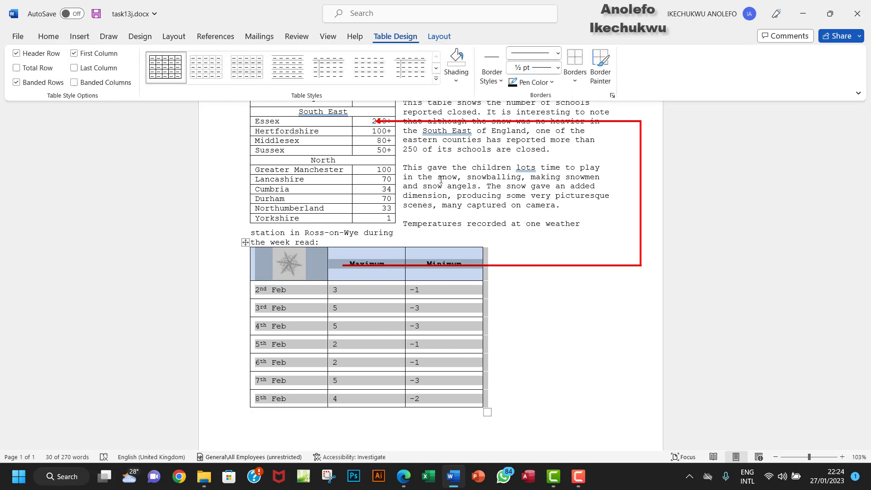
left_click(573, 330)
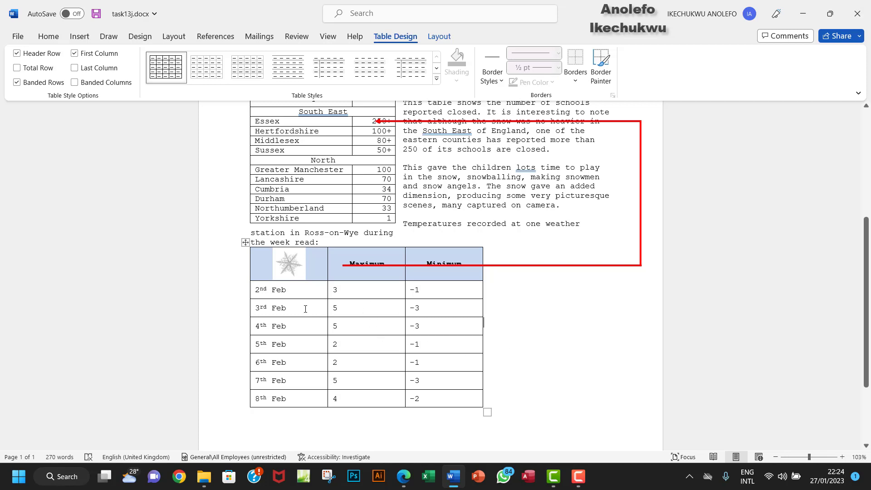
left_click(417, 199)
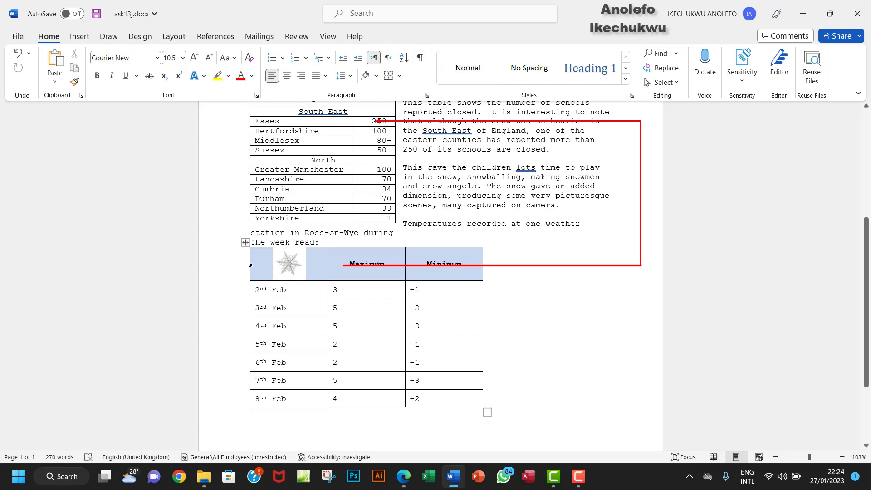
left_click(245, 243)
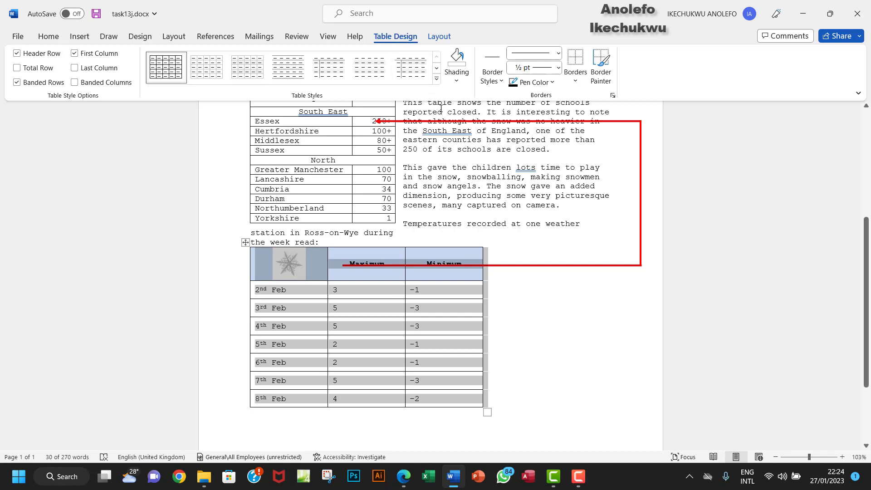
left_click(579, 83)
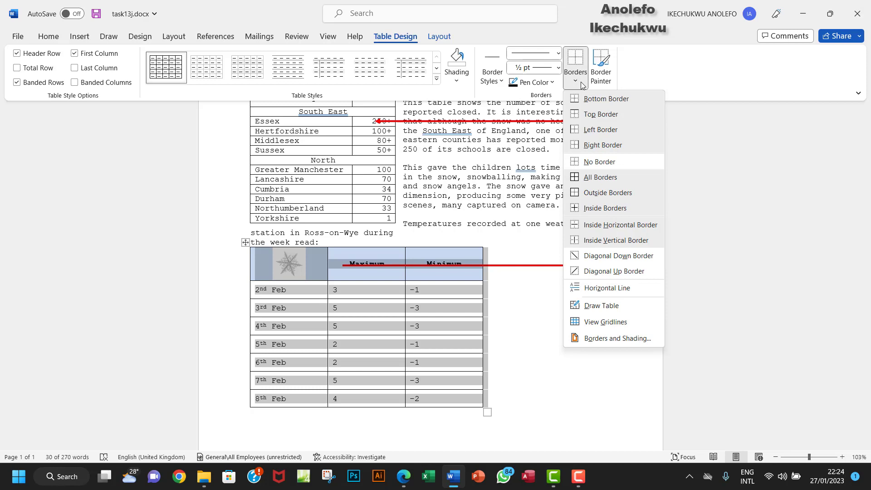
left_click(599, 162)
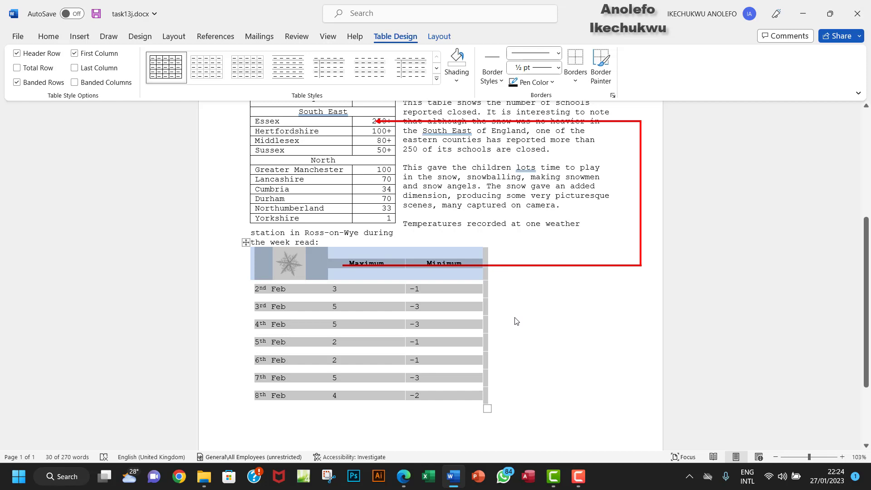
left_click(439, 312)
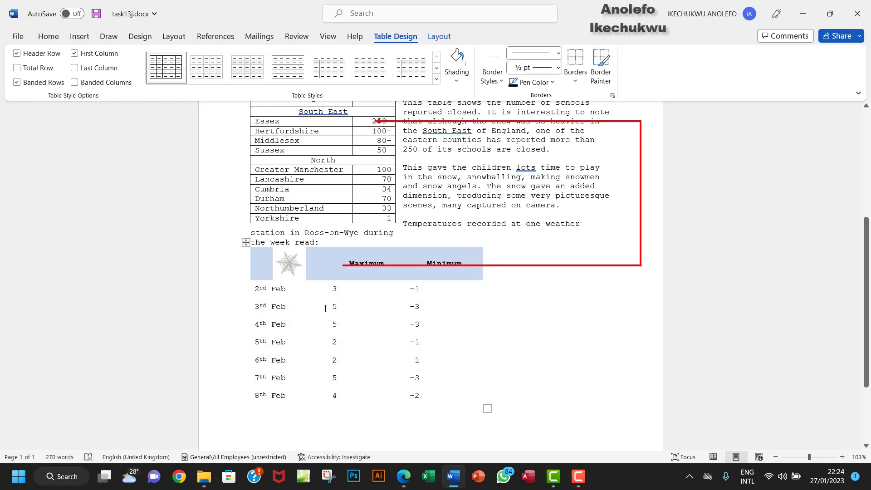
Step: Apply All Borders to the 3rd, 4th and 7th Feb temperature cells only
left_click_drag(327, 308, 355, 305)
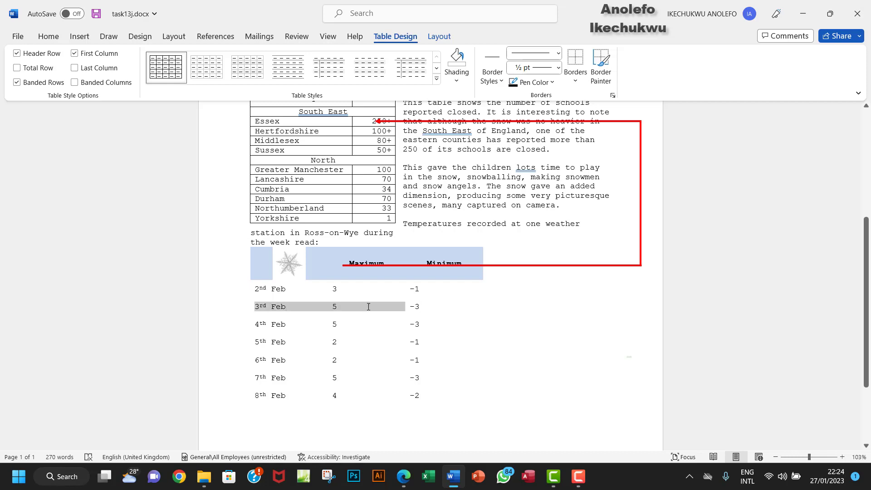
left_click(334, 306)
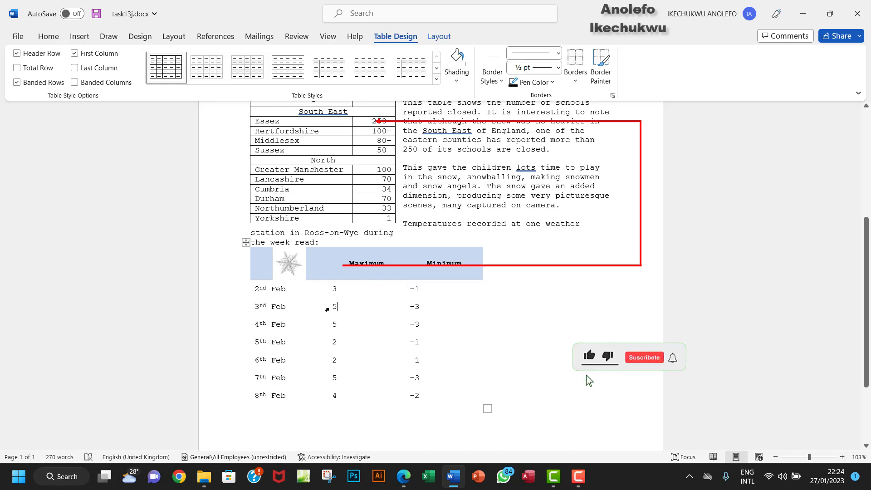
left_click_drag(330, 309, 426, 324)
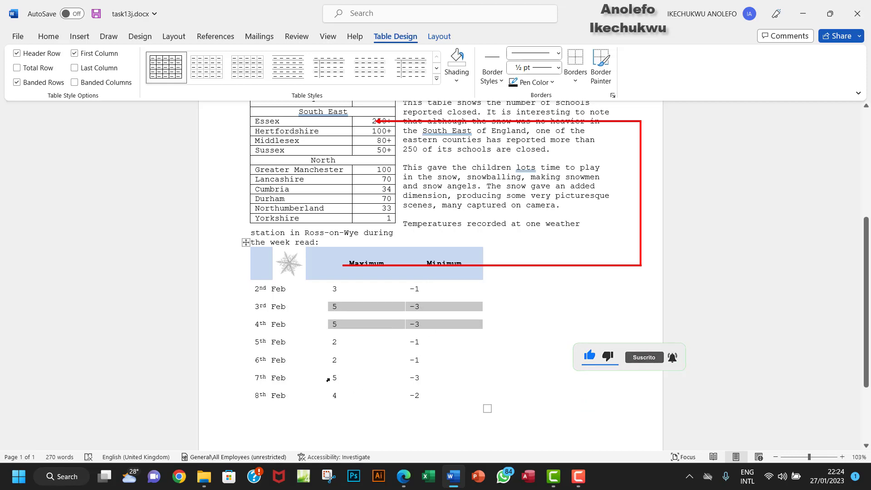
left_click_drag(332, 378, 422, 373)
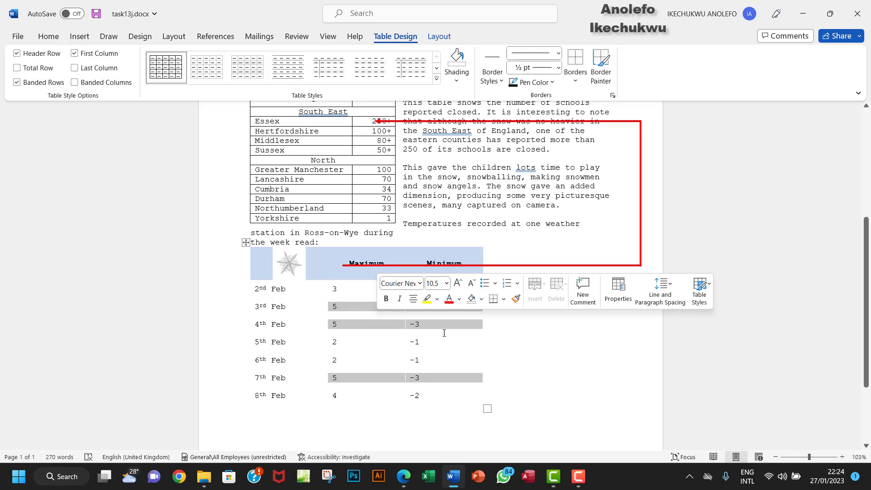
left_click(574, 81)
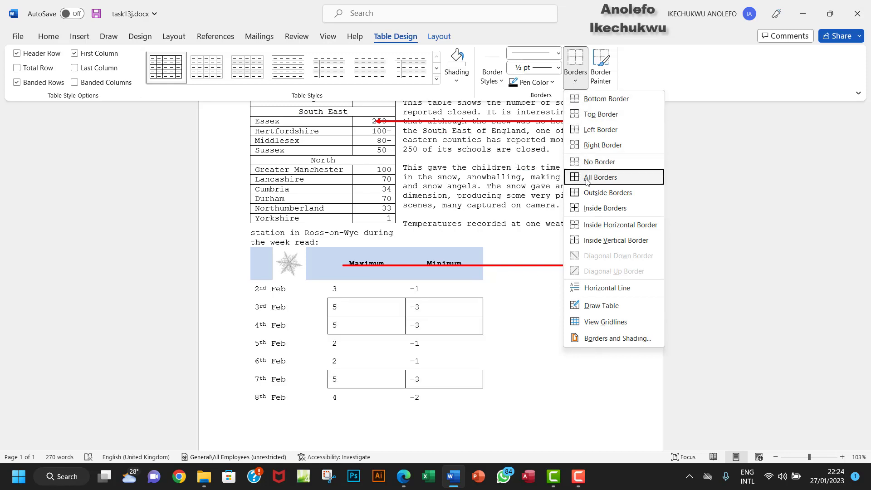
left_click(587, 179)
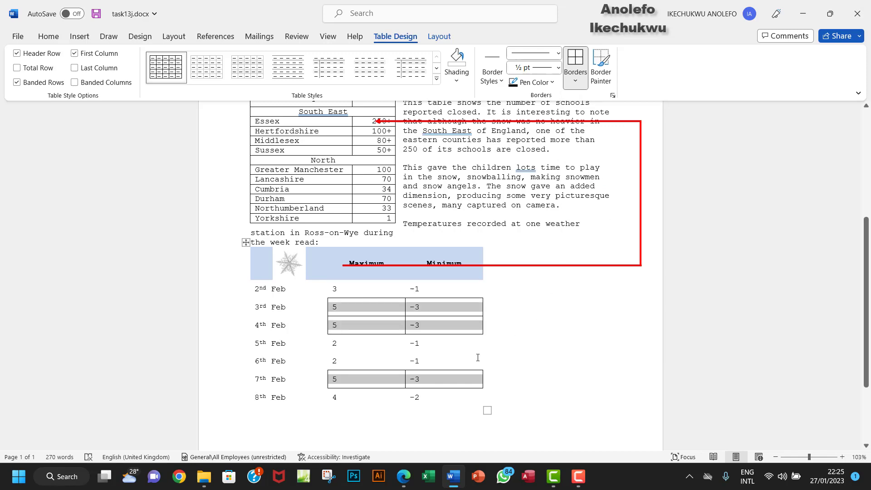
left_click(505, 346)
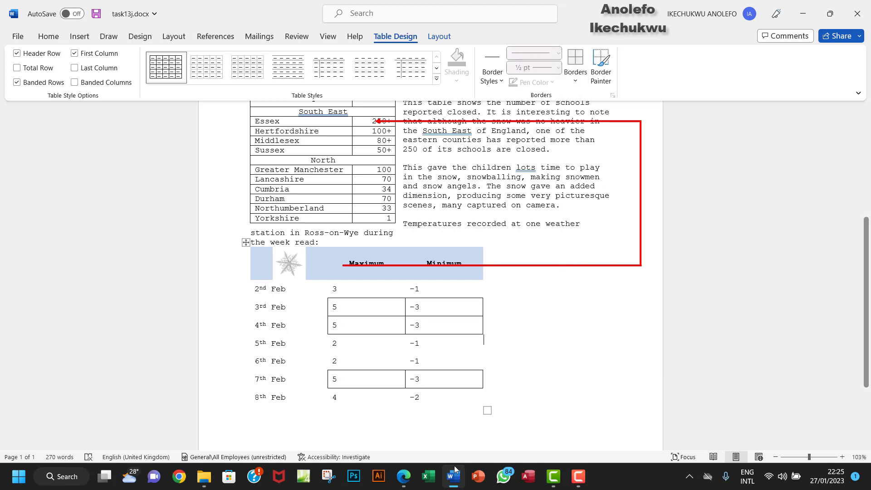
left_click(403, 477)
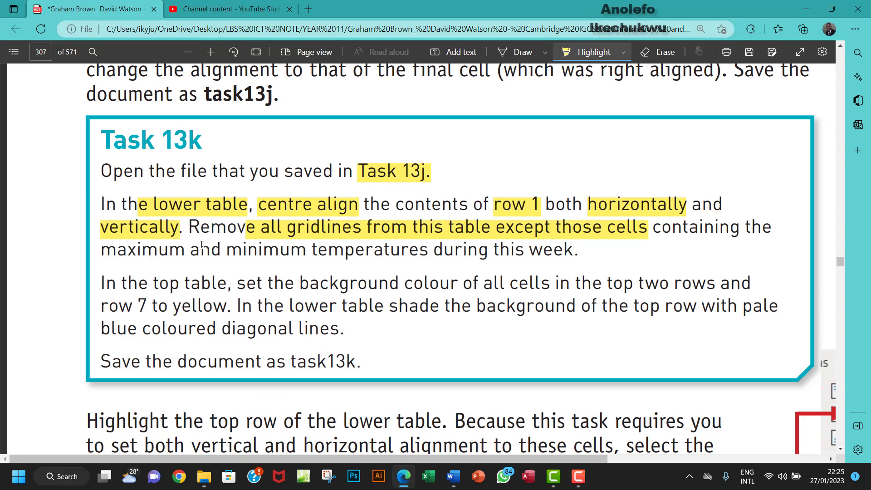
Step: Highlight the gridlines sentence, 'the top two rows' and 'row 7 to yellow' in the PDF
left_click_drag(189, 227, 558, 252)
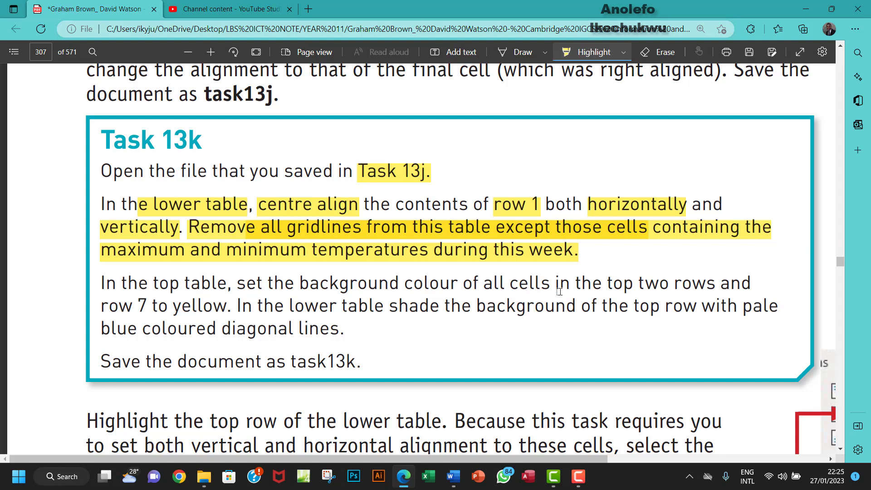
left_click_drag(575, 287, 716, 288)
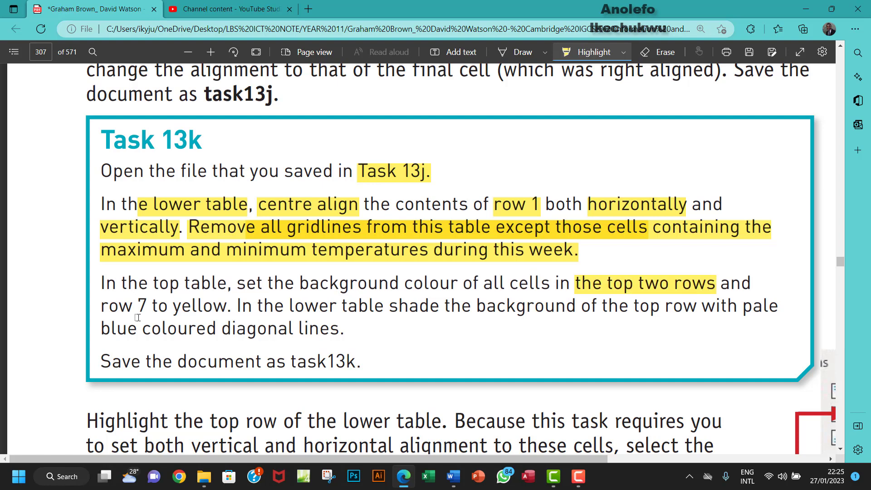
left_click_drag(97, 307, 229, 309)
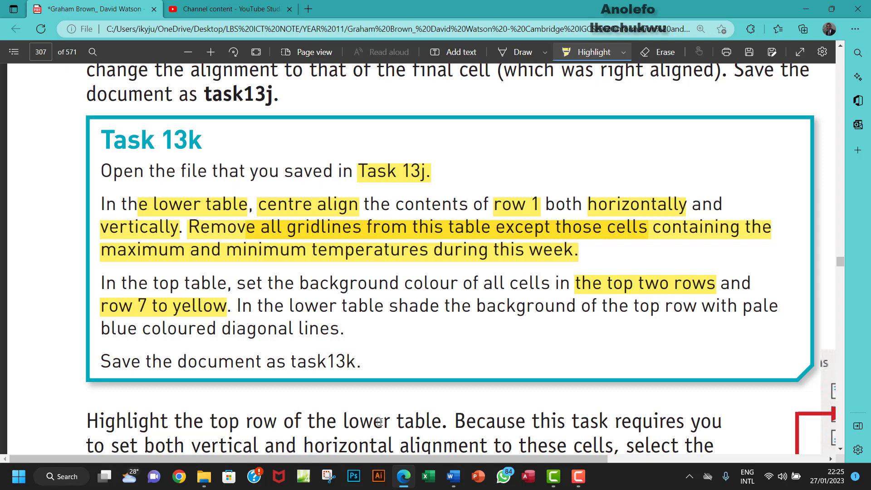
left_click(454, 481)
scroll(319, 287, "up", 5)
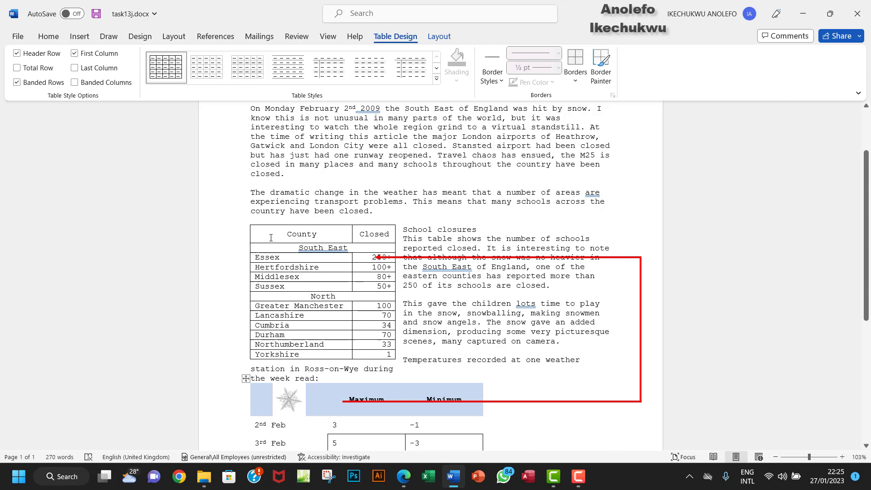
Step: Shade the top table's County and South East rows plus the North row yellow
double_click(340, 238)
left_click_drag(340, 238, 381, 234)
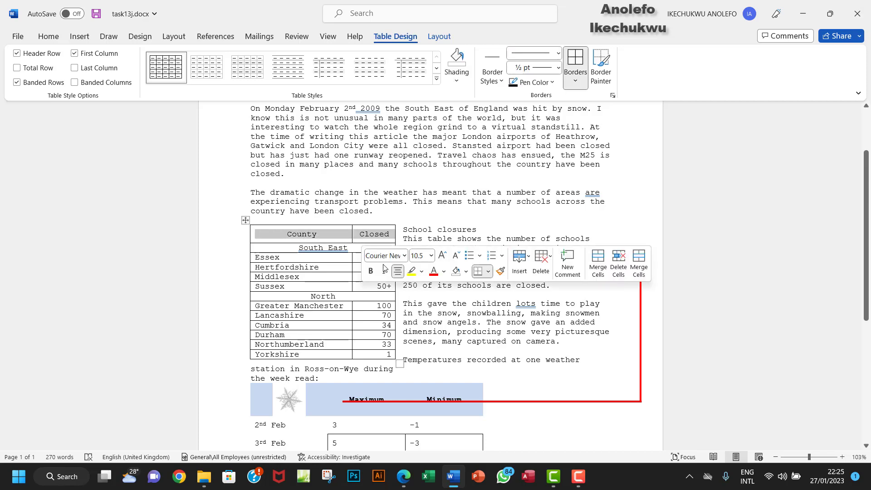
left_click(403, 477)
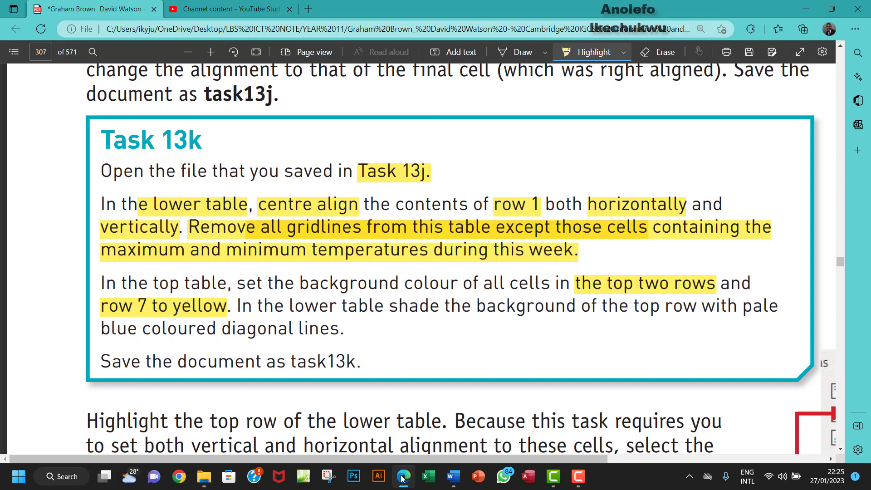
left_click(402, 476)
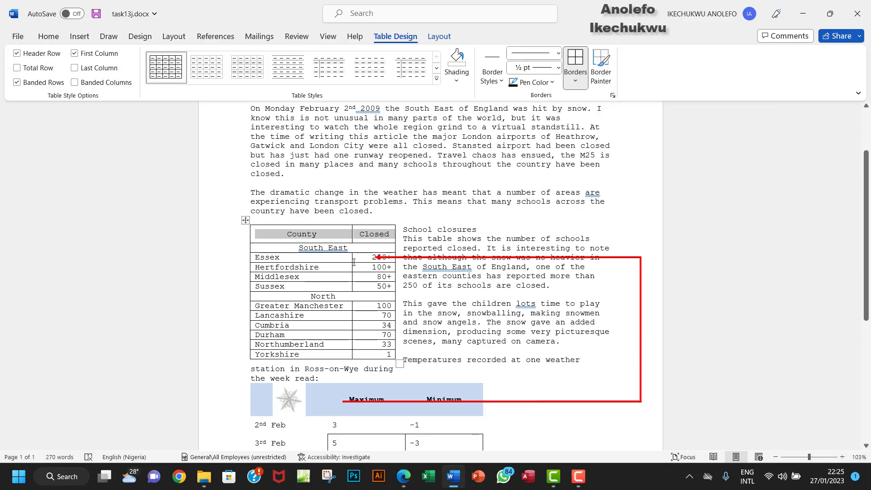
left_click_drag(295, 235, 371, 247)
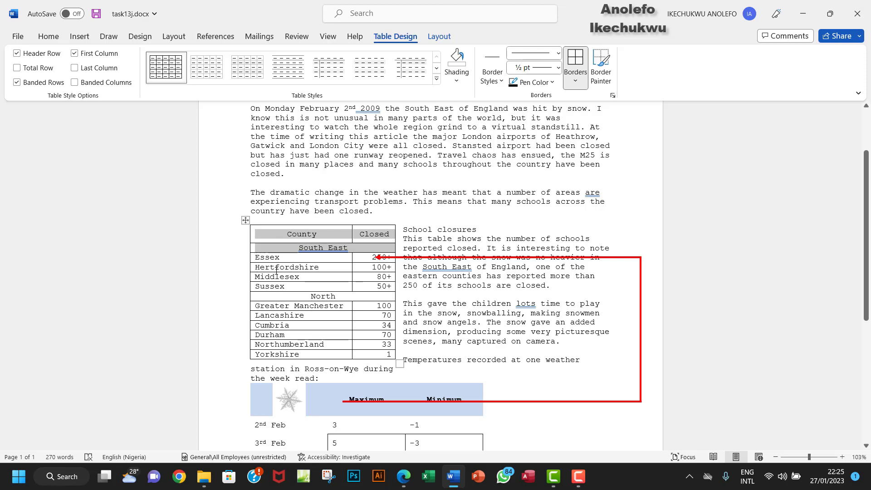
left_click(251, 300)
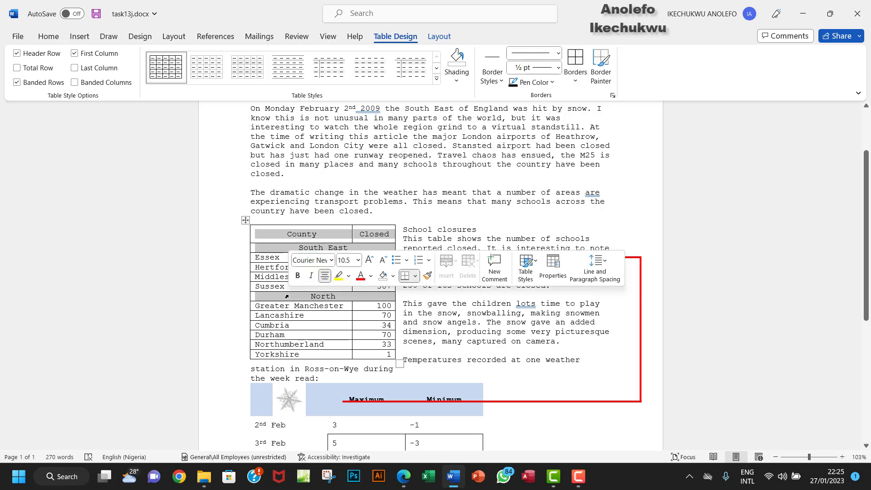
left_click(458, 81)
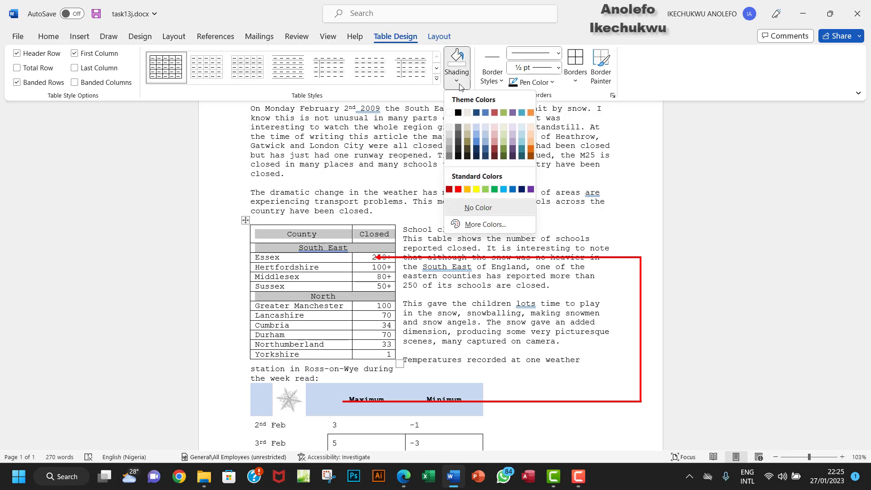
left_click(476, 189)
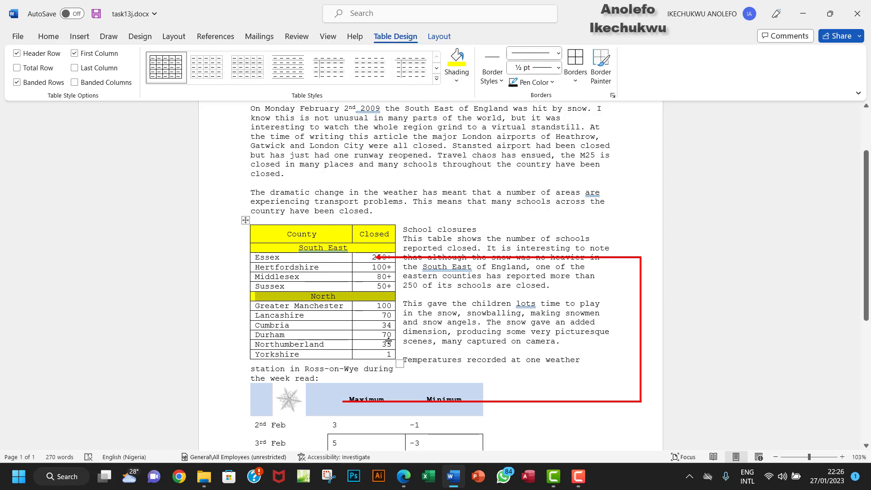
left_click(404, 476)
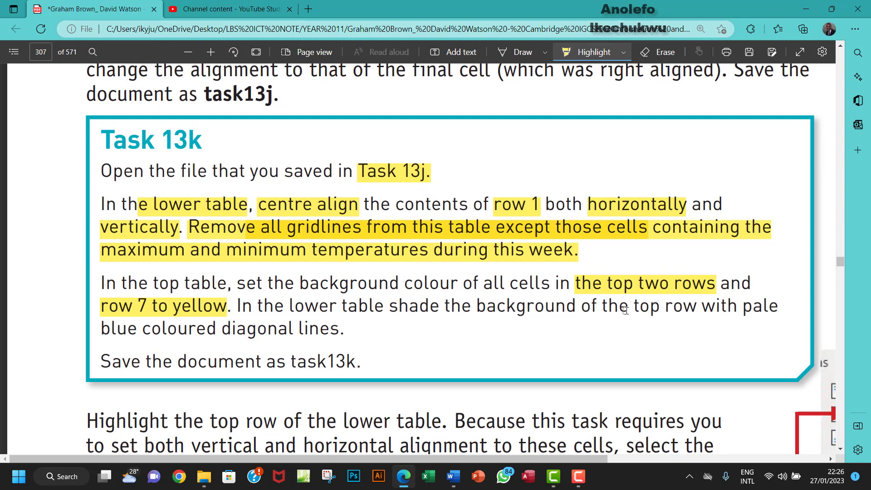
Step: Highlight 'top row' and 'blue coloured diagonal lines' in the Task 13k PDF
left_click_drag(633, 310, 696, 309)
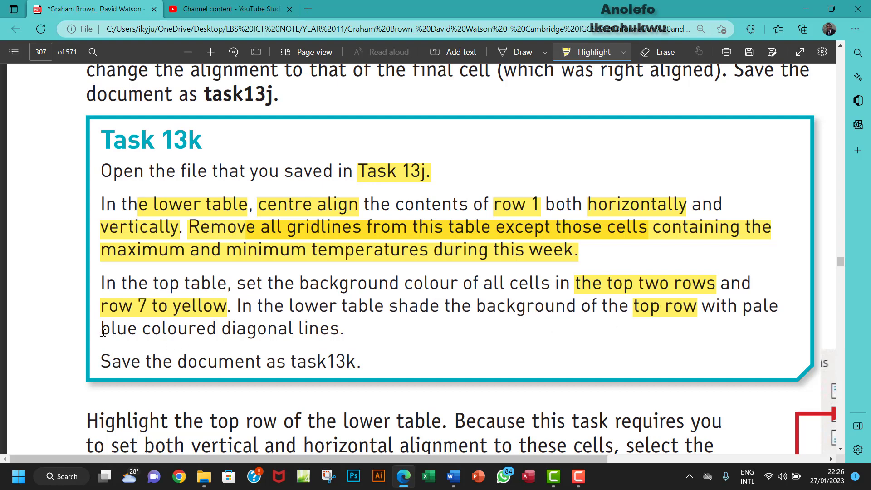
left_click_drag(103, 333, 332, 334)
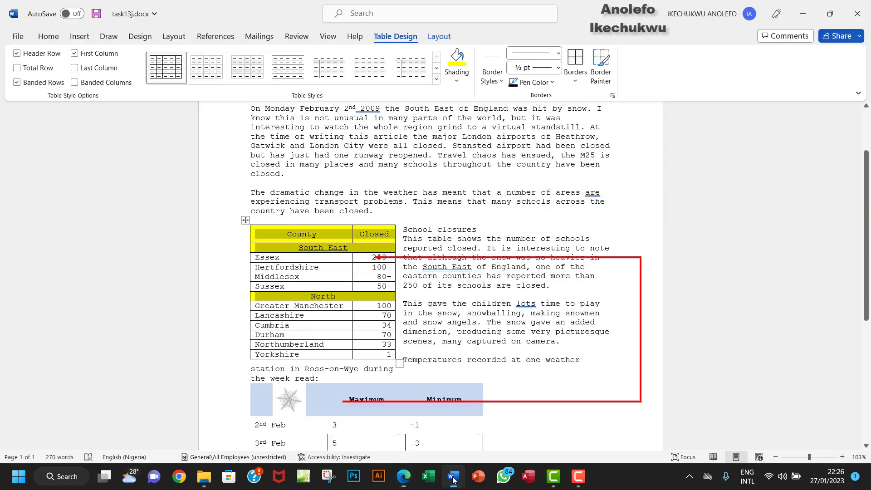
Step: Select the lower temperature table's header row and open Table Properties from its shortcut menu
left_click(453, 477)
scroll(323, 325, "down", 3)
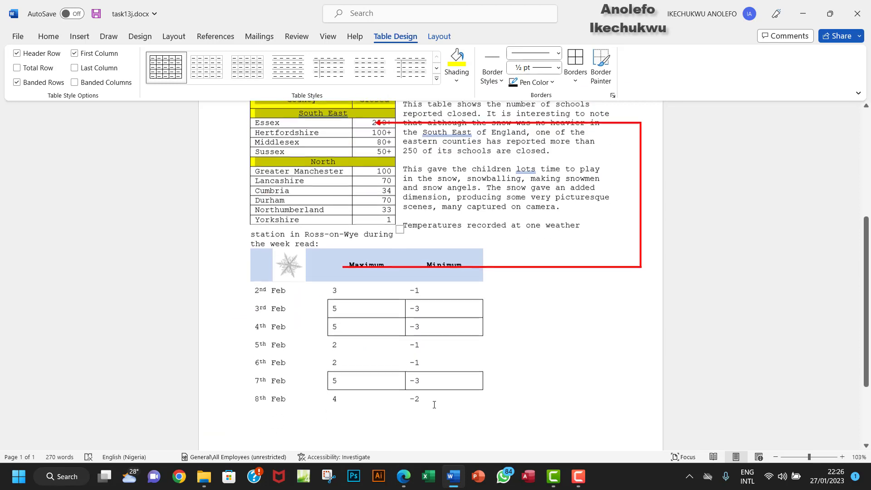
left_click_drag(252, 269, 443, 272)
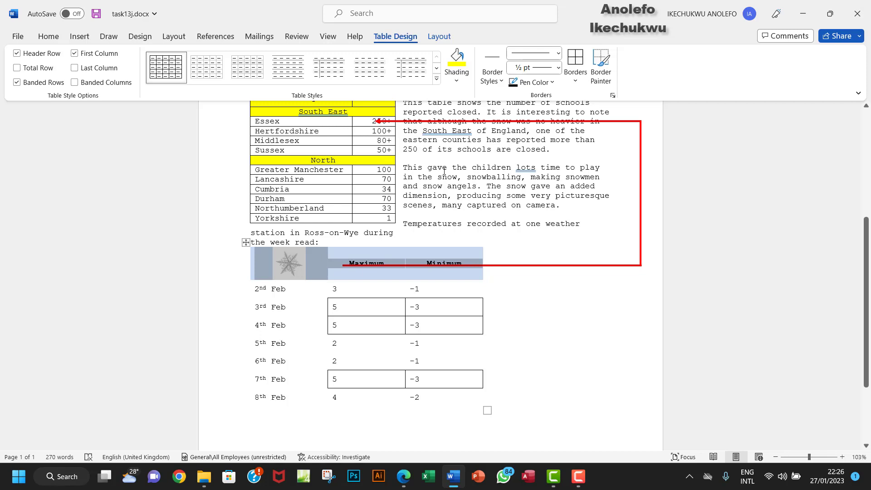
left_click(459, 85)
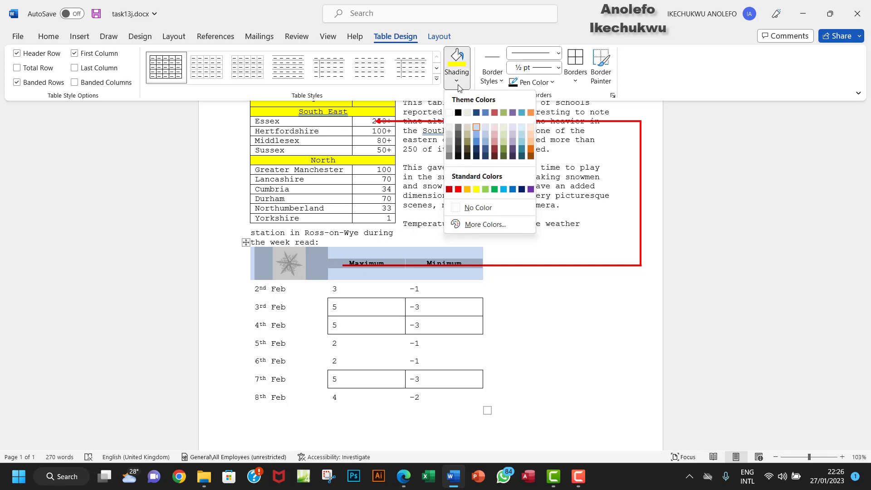
left_click(326, 267)
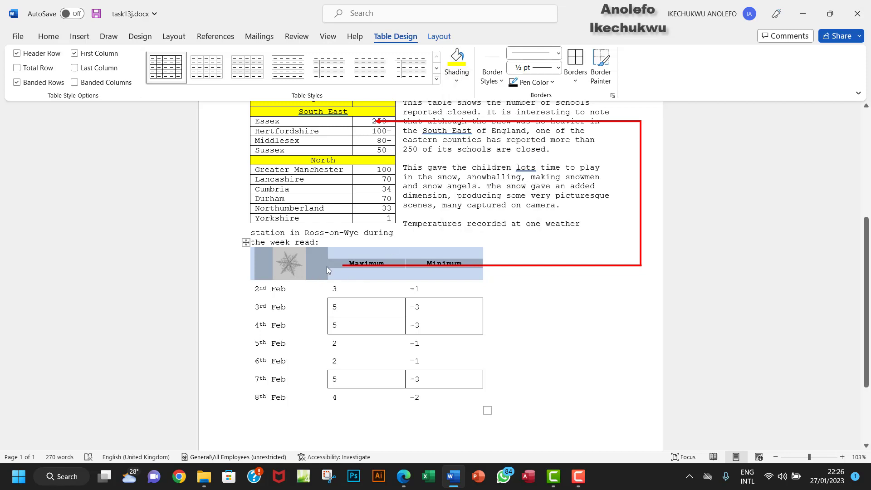
right_click(327, 267)
left_click(367, 240)
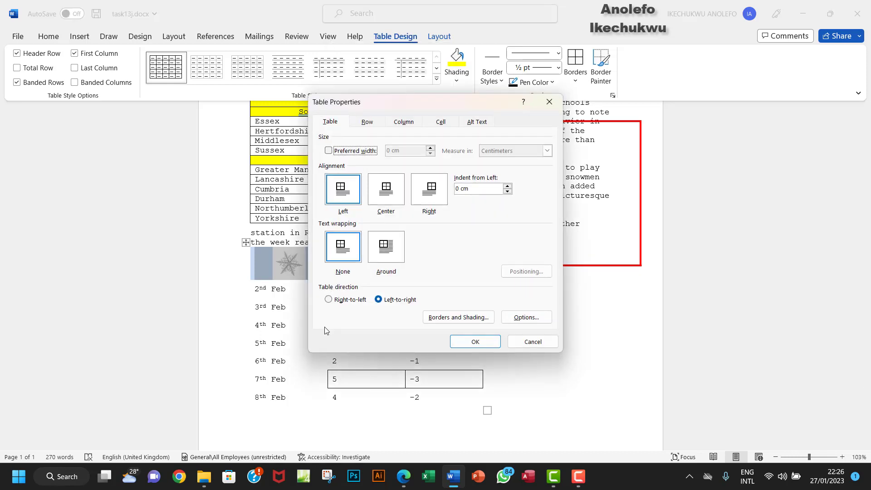
Step: Set the header row's shading pattern to Dk Up Diagonal and confirm both dialogs with OK
left_click(441, 319)
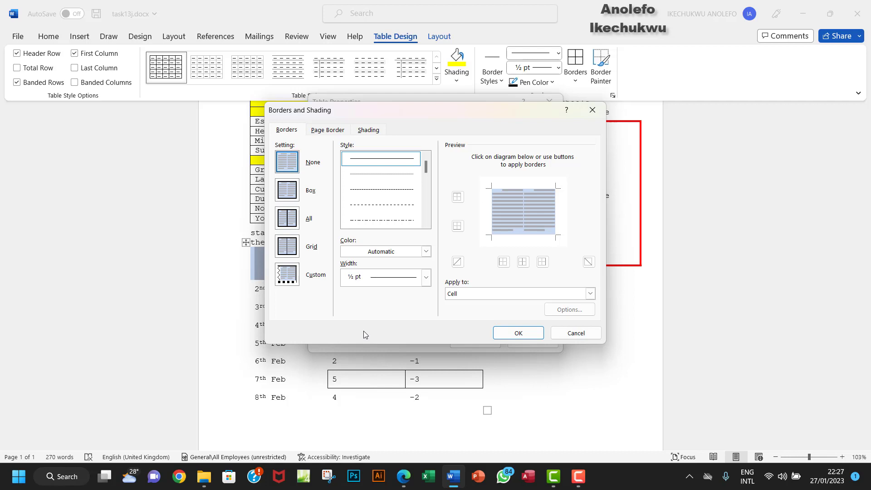
left_click(378, 130)
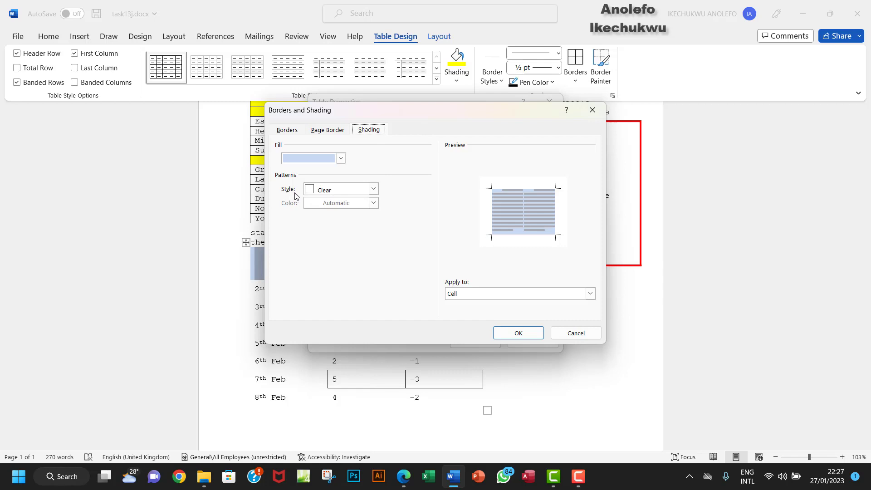
left_click(374, 189)
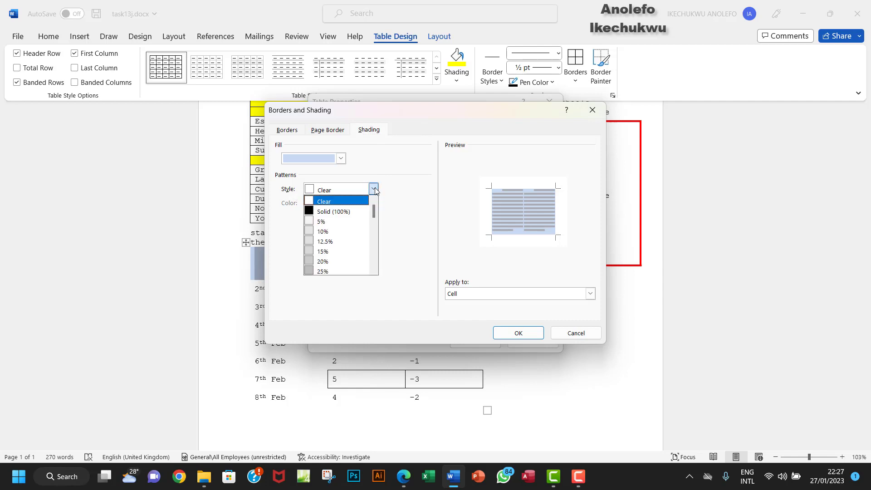
left_click_drag(374, 212, 373, 257)
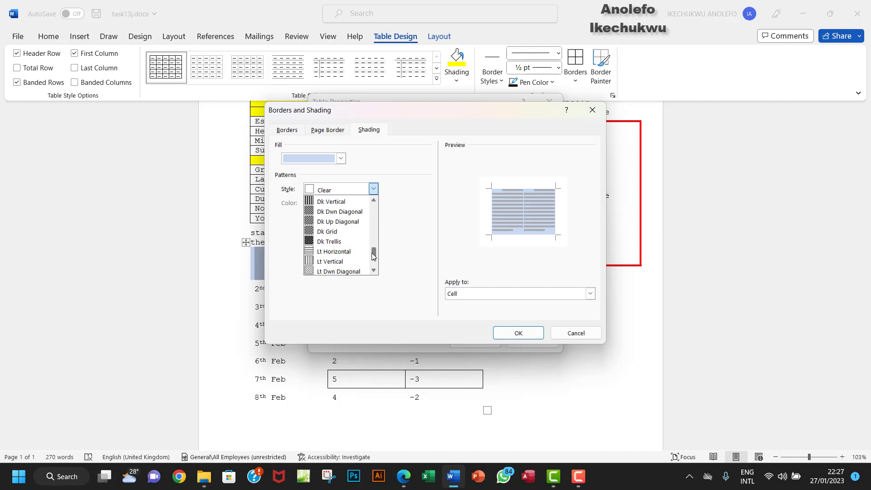
left_click(330, 222)
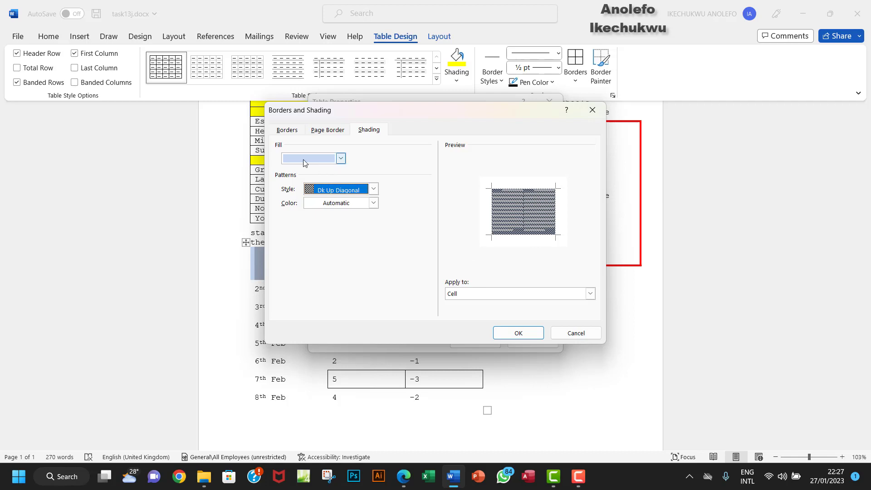
left_click(341, 159)
left_click(342, 159)
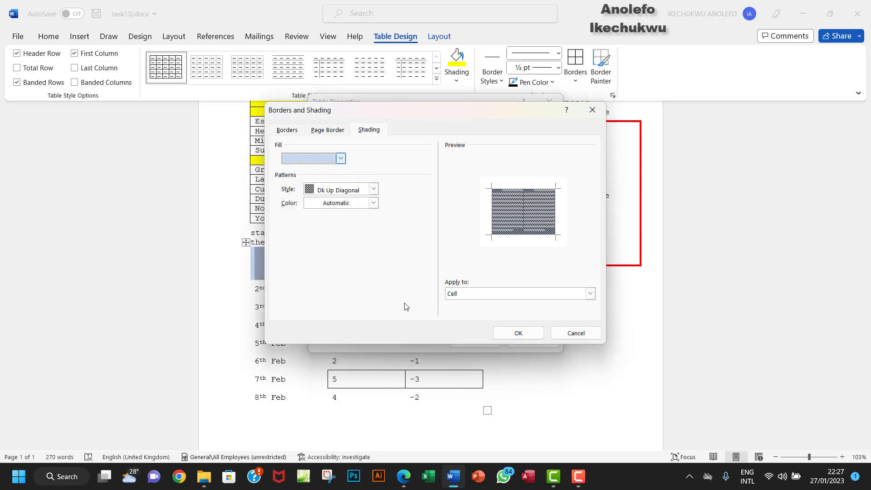
left_click(404, 476)
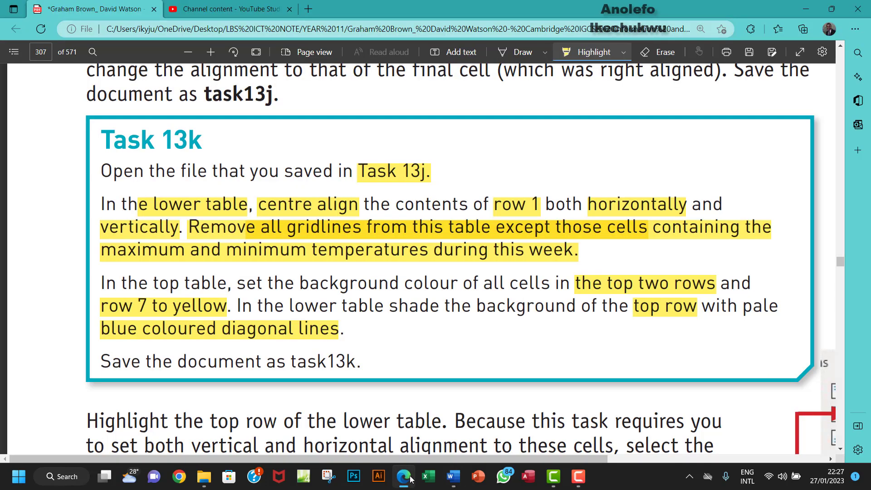
left_click(410, 479)
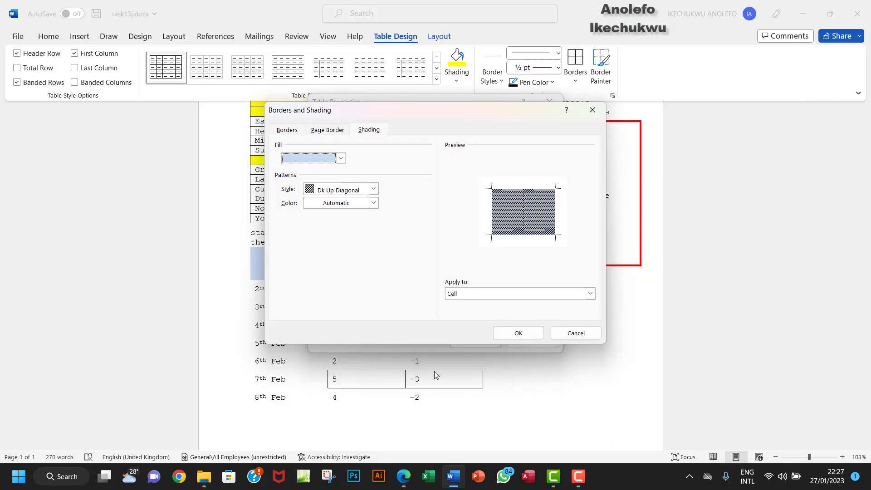
left_click(512, 335)
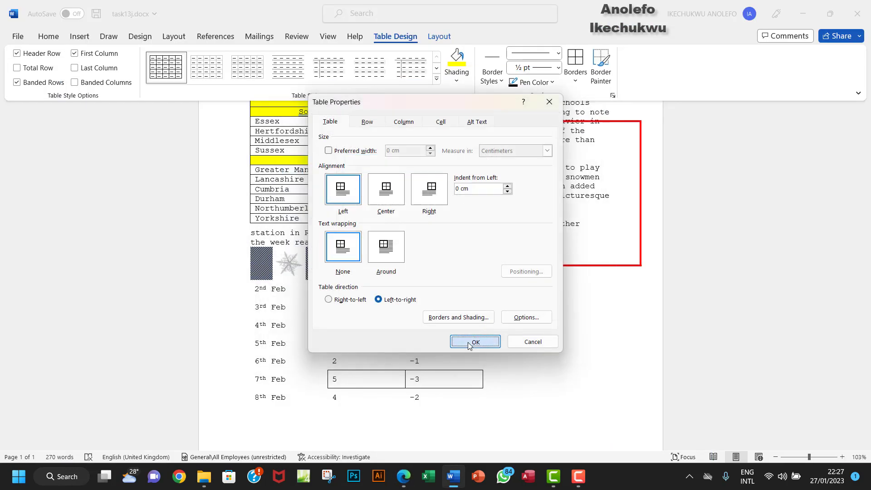
left_click(474, 342)
left_click(528, 299)
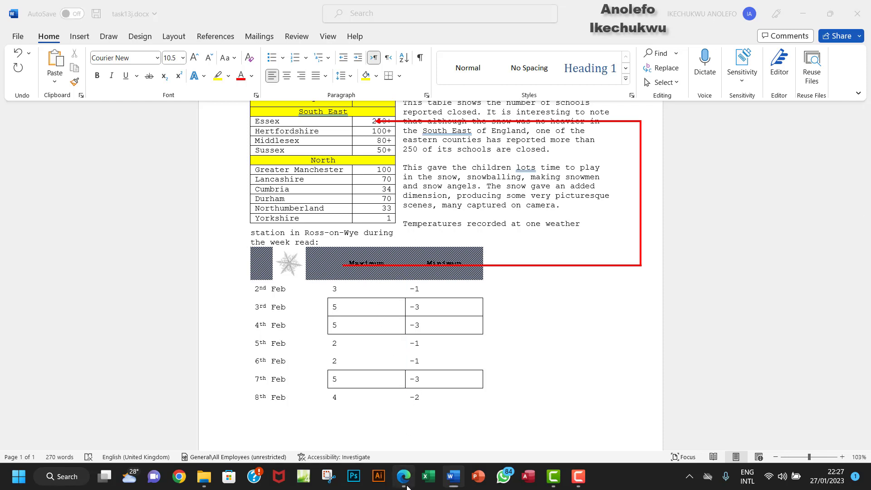
left_click(399, 469)
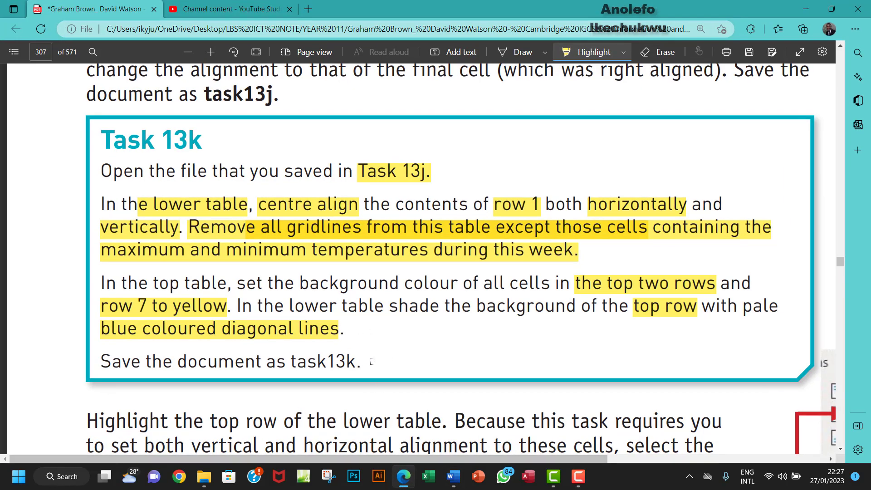
left_click(453, 477)
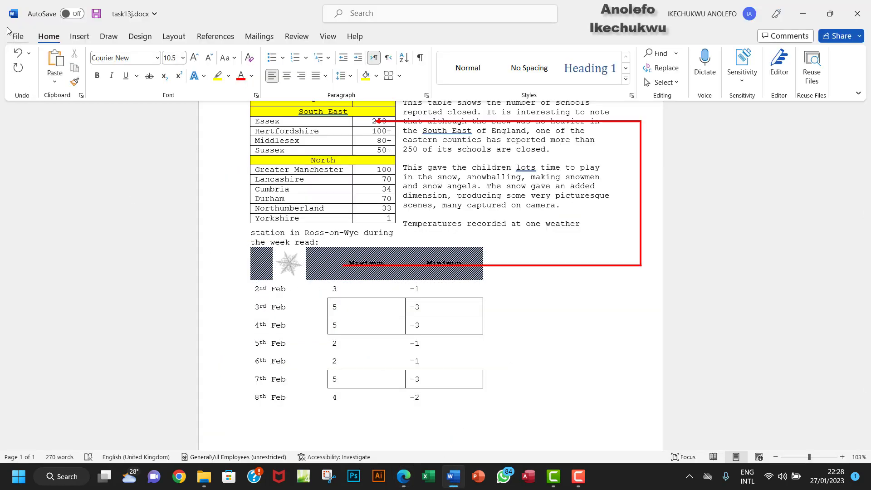
Step: Save a copy of task13j as task13k in the Chapter 13 tasks folder on the Desktop
left_click(18, 36)
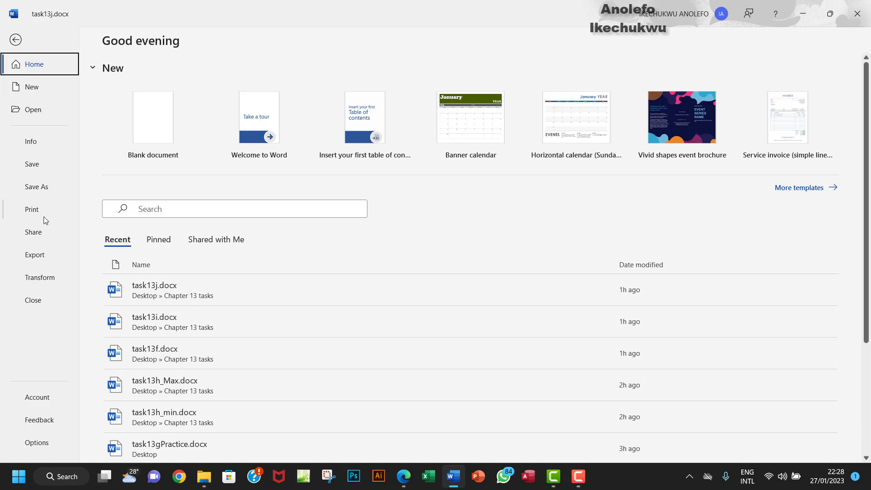
left_click(44, 187)
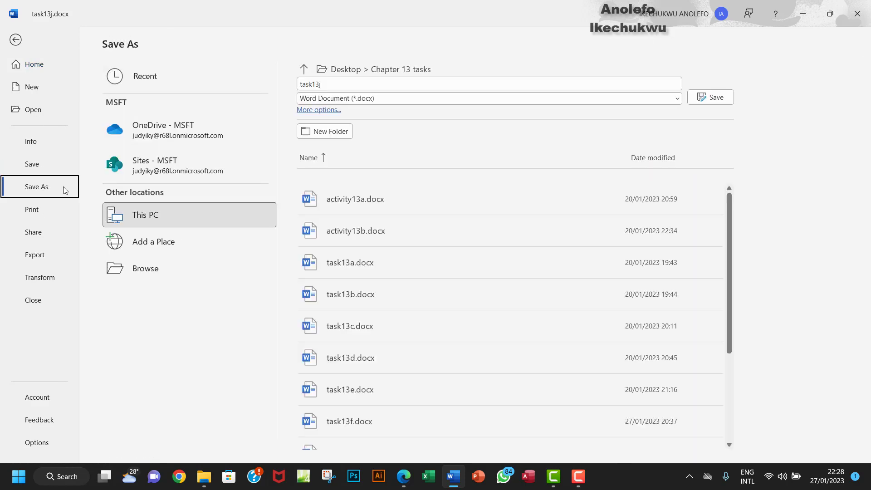
left_click(166, 267)
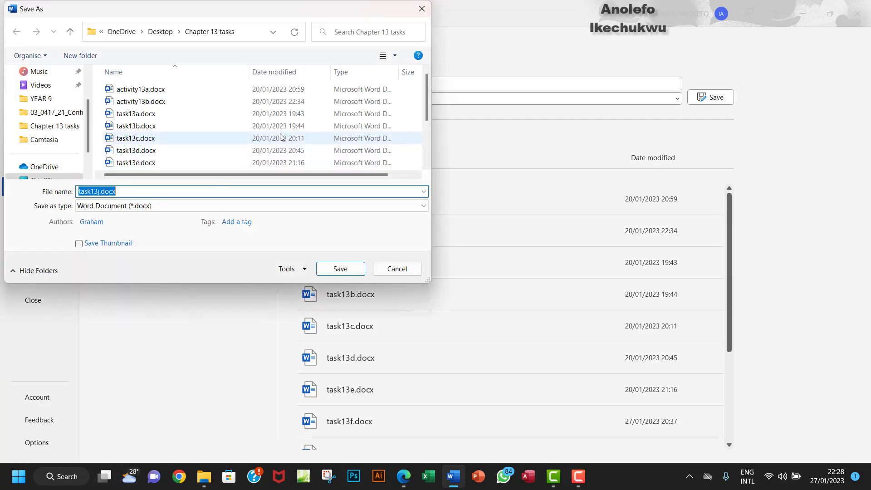
left_click_drag(124, 192, 98, 193)
type("k")
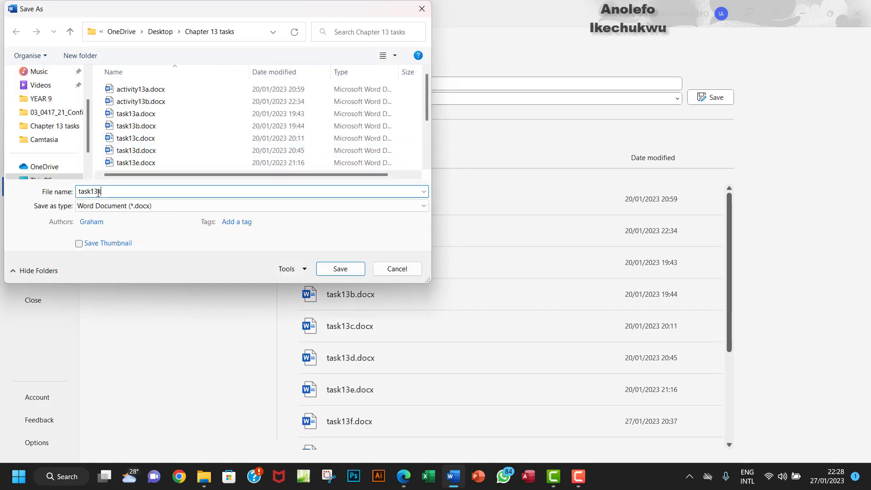
left_click(338, 272)
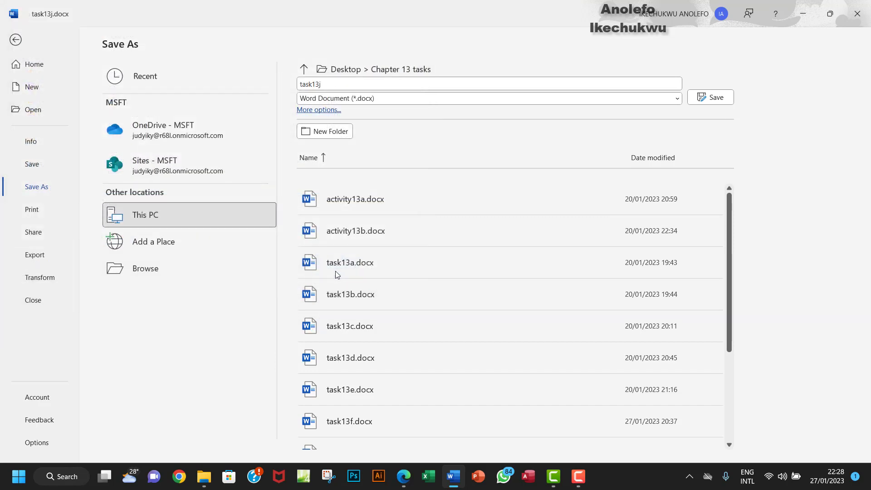